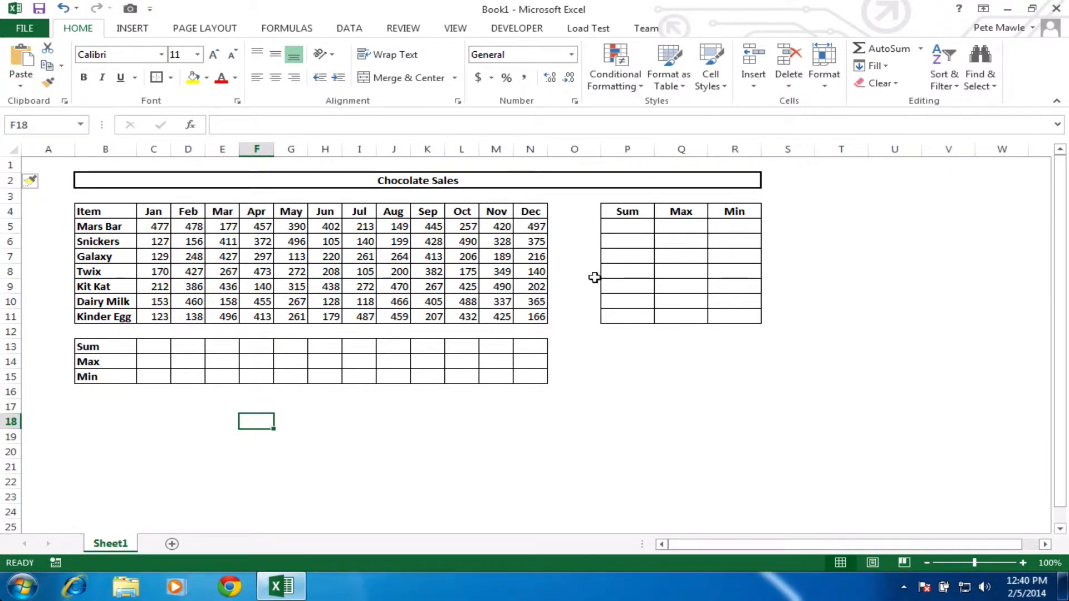
Enter =SUM(C5:N5) in cell P5 to total the Mars Bar sales from January to December.
left_click(626, 226)
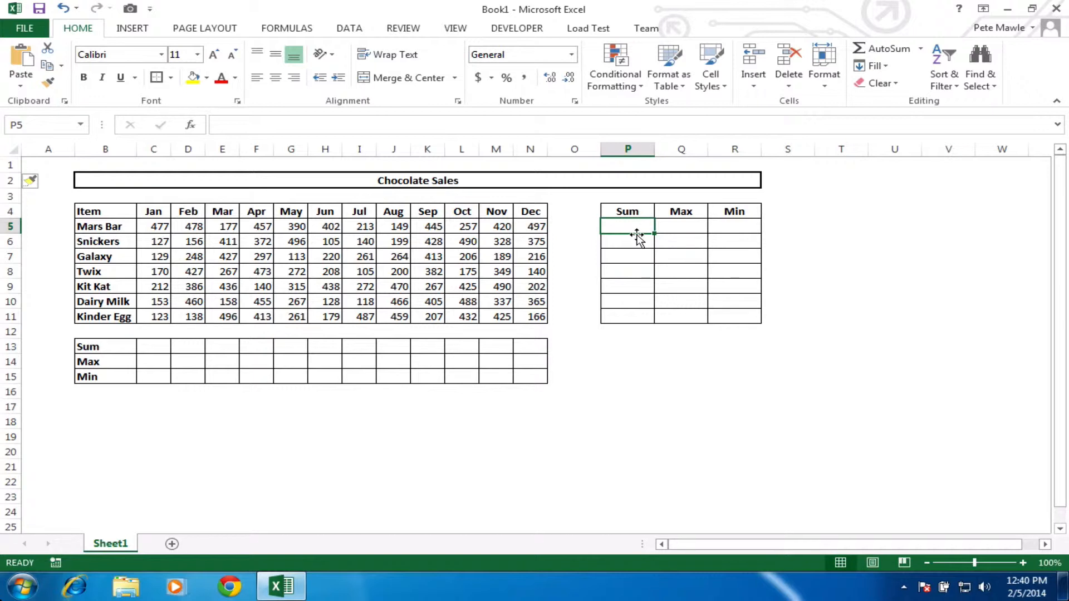
type("=")
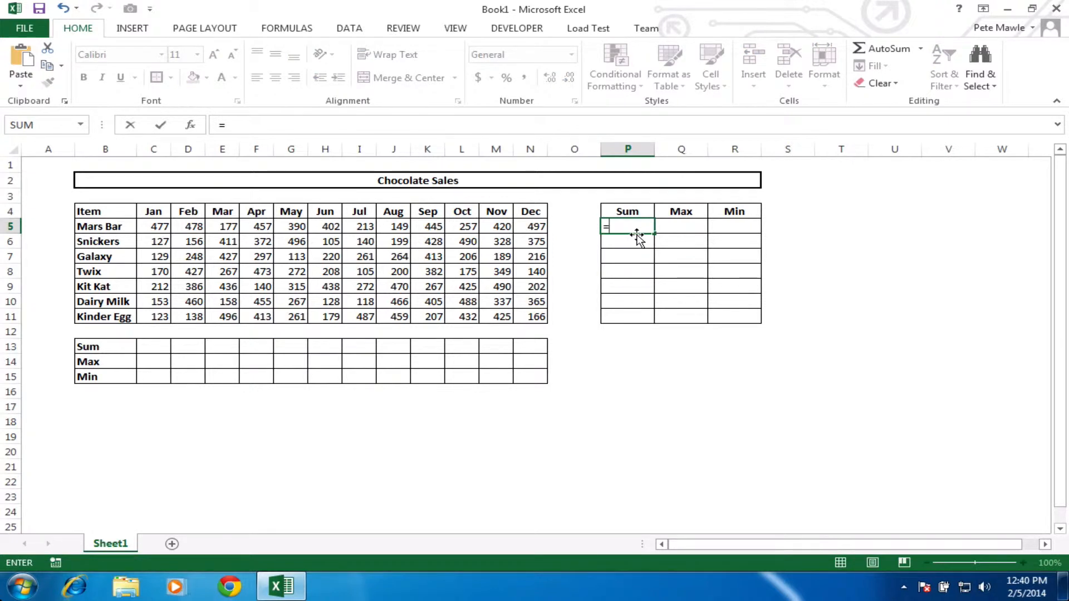
type("s")
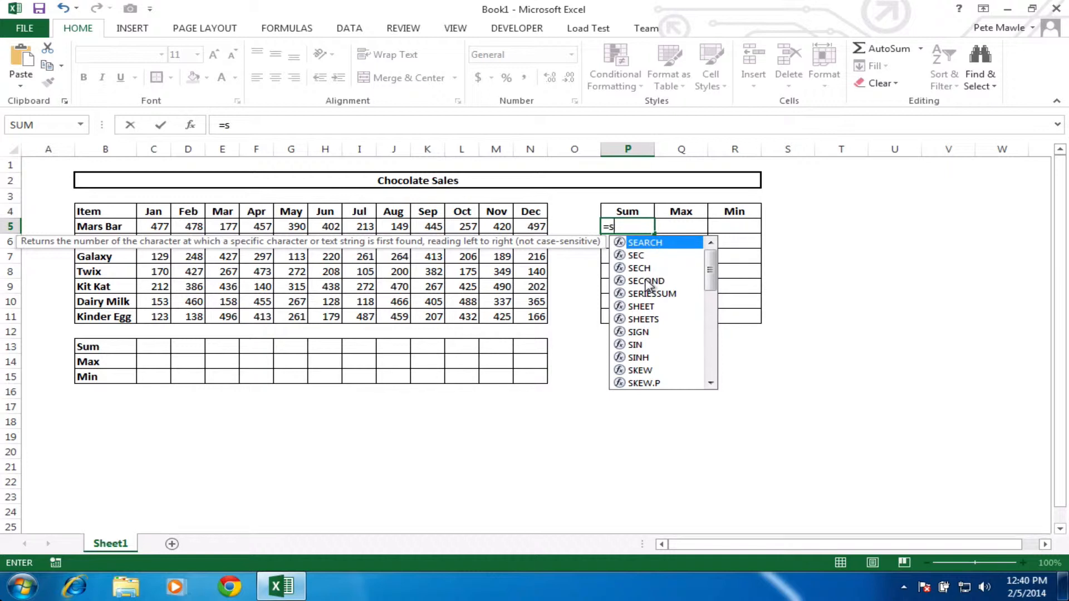
type("um")
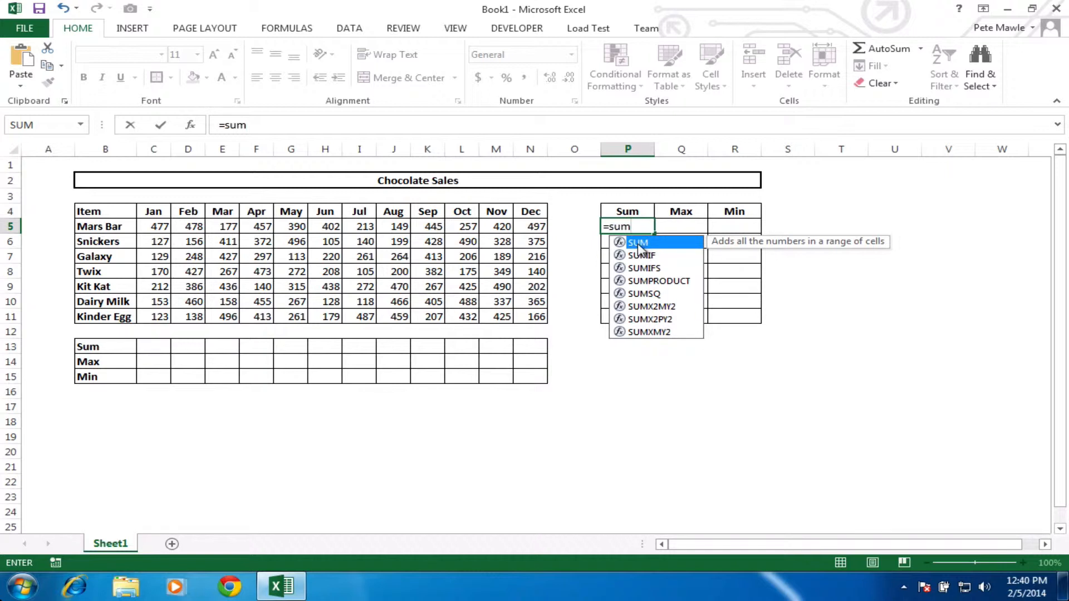
key("Tab")
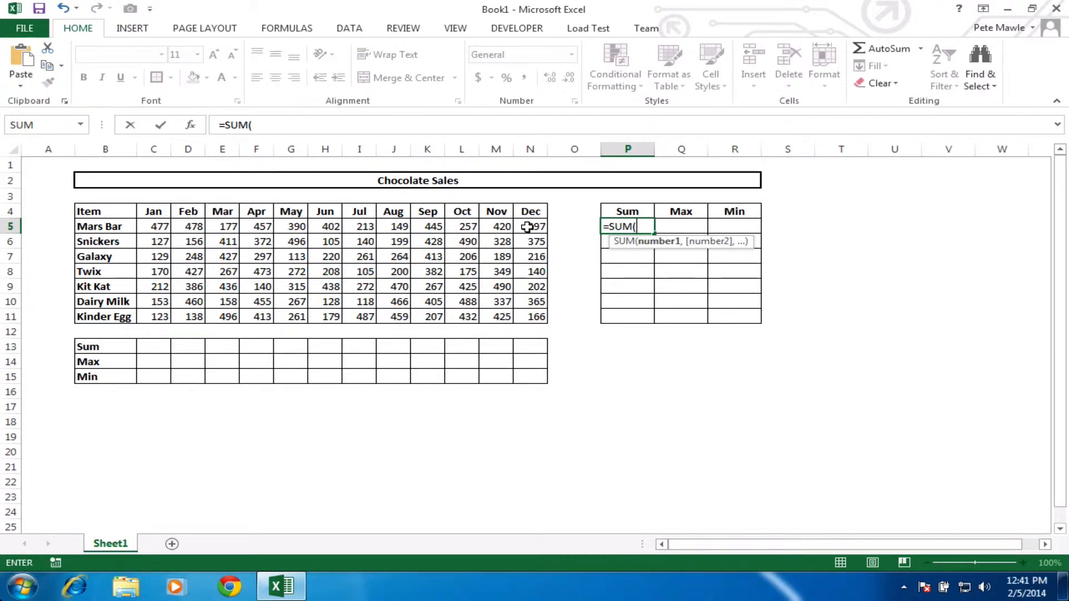
left_click(157, 224)
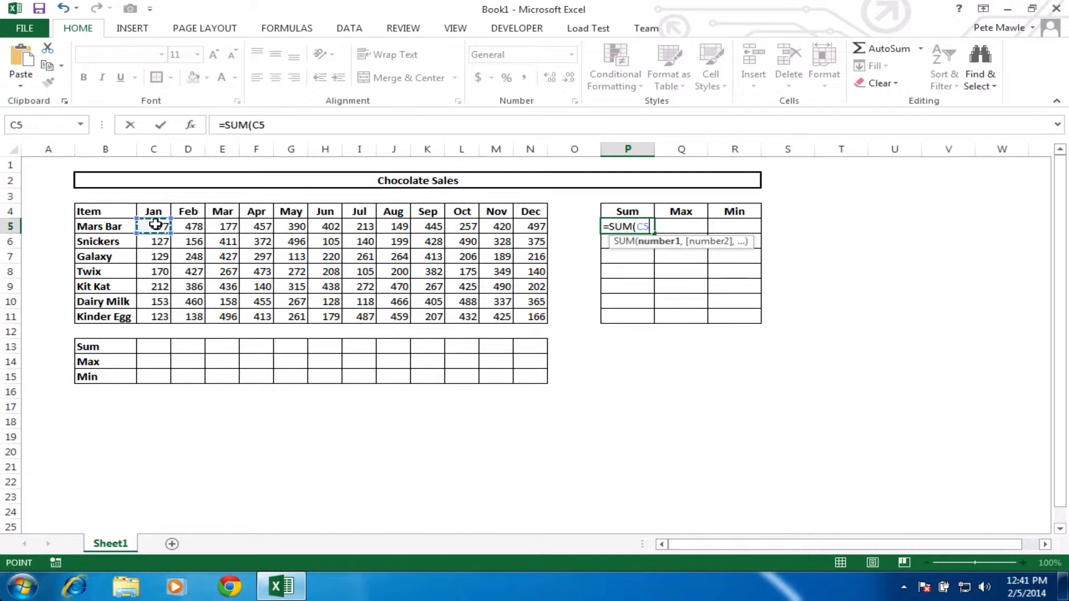
left_click_drag(174, 225, 517, 229)
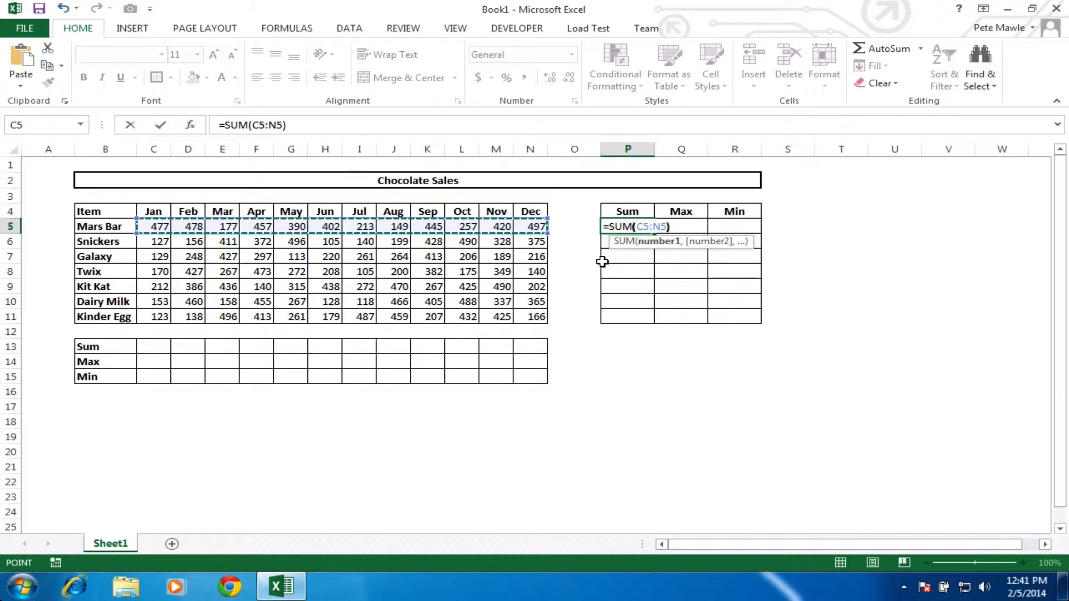
type(")")
key("Return")
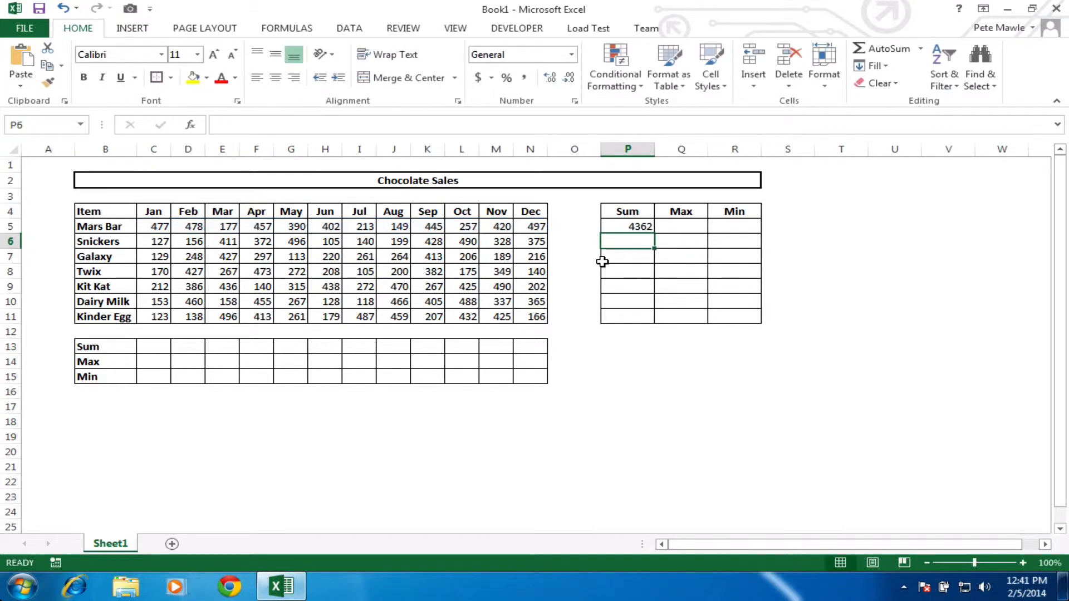
Copy the SUM formula from P5 down through P11 for the remaining chocolate items.
left_click(641, 226)
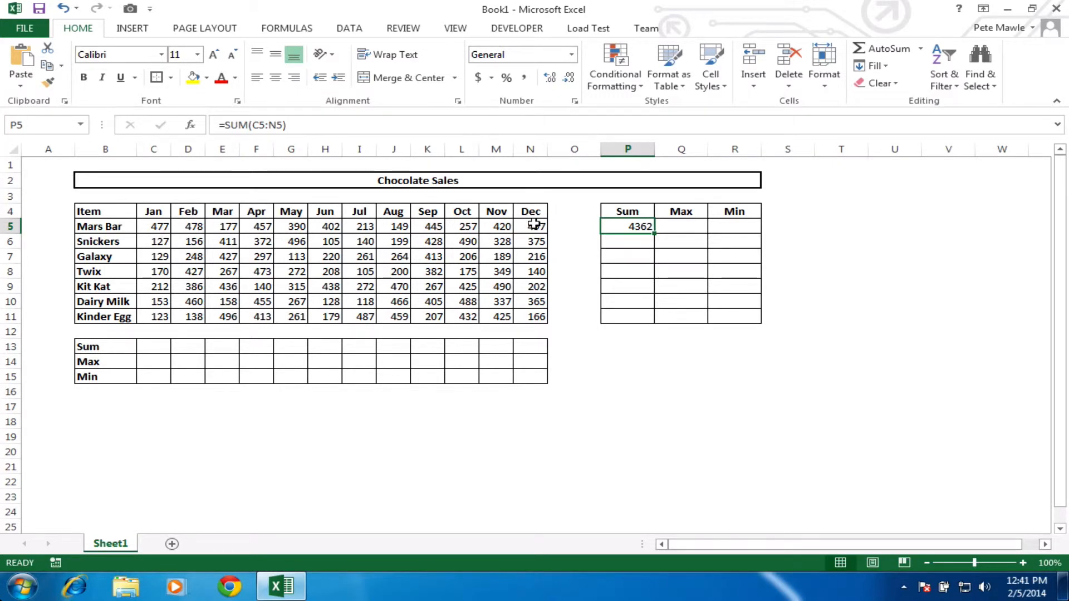
left_click(644, 243)
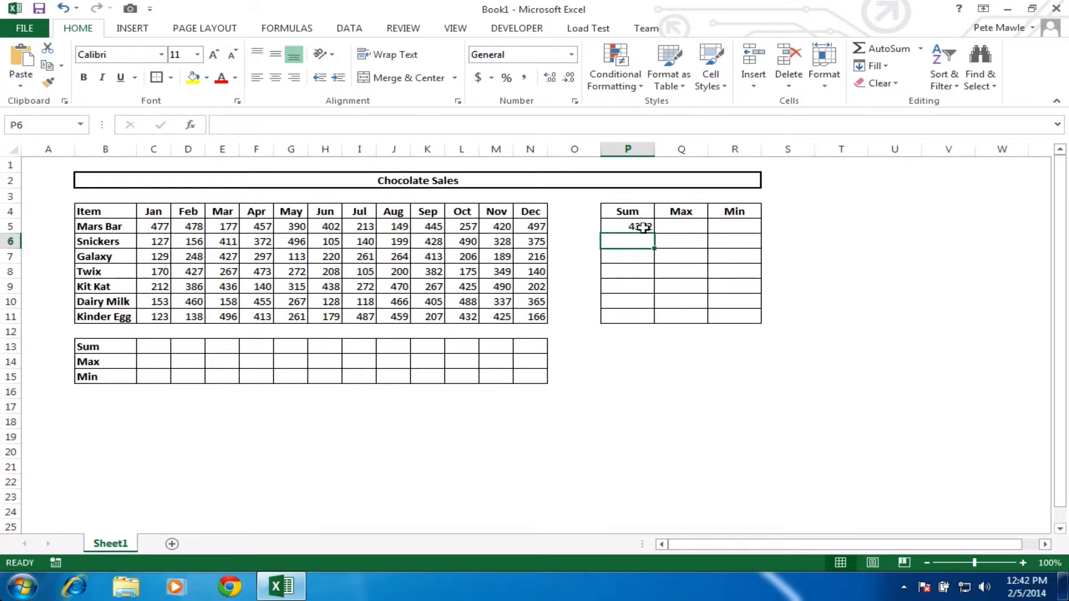
left_click(640, 227)
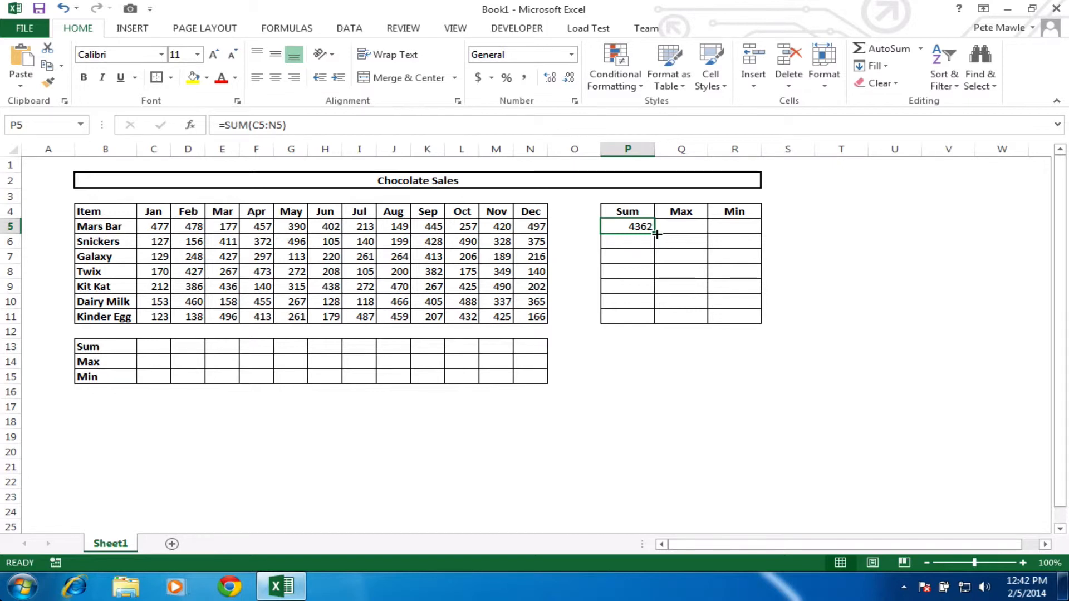
left_click_drag(657, 234, 650, 319)
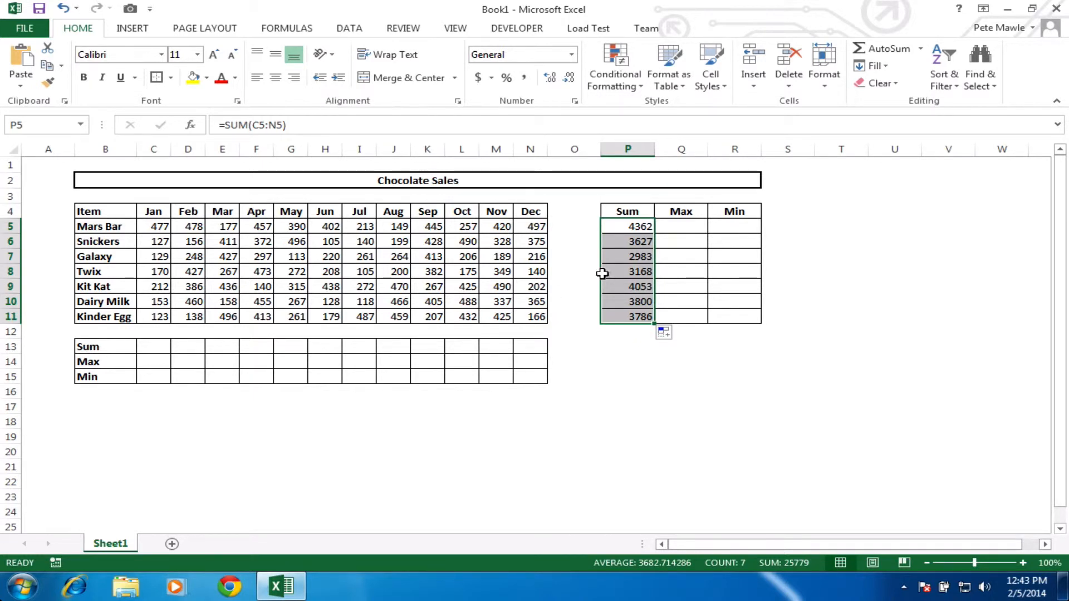
Examine the copied formulas in the Sum column to check which row range each one references.
left_click(635, 242)
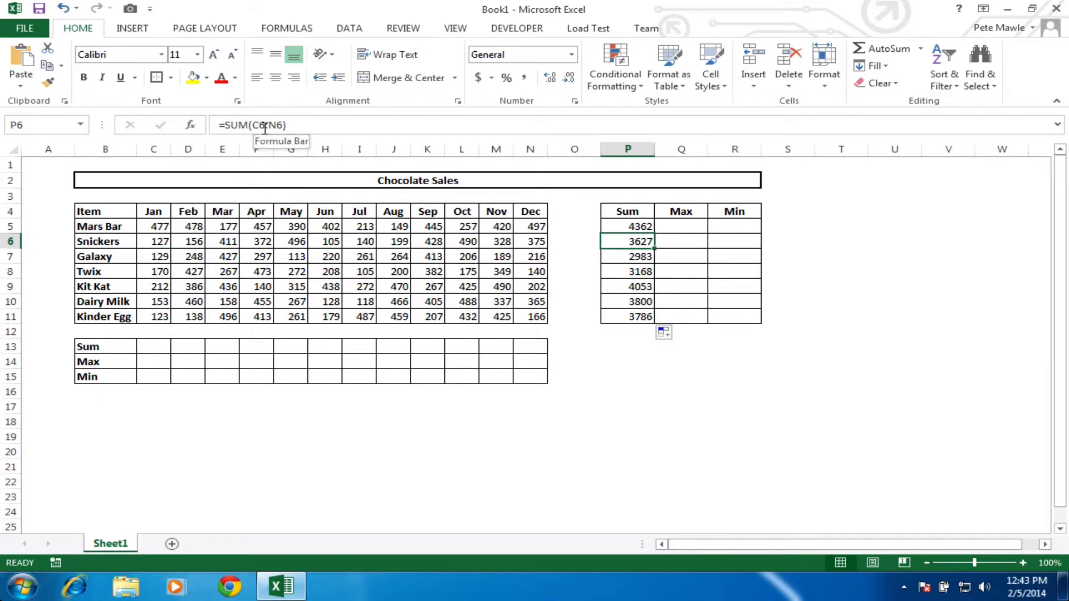
left_click(635, 254)
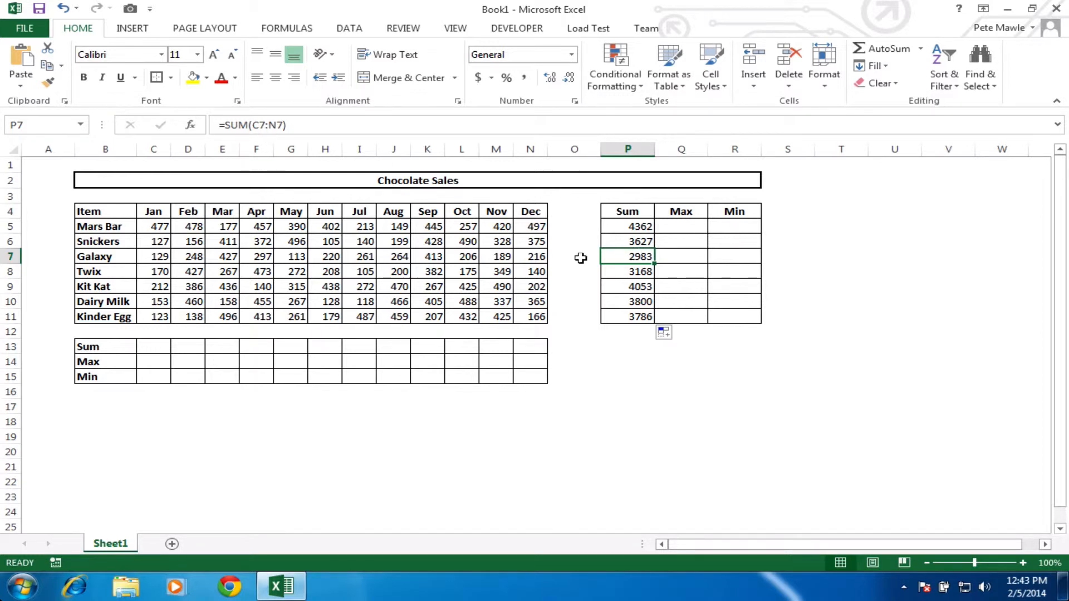
key("Down")
key("Down")
key("Down")
key("Down")
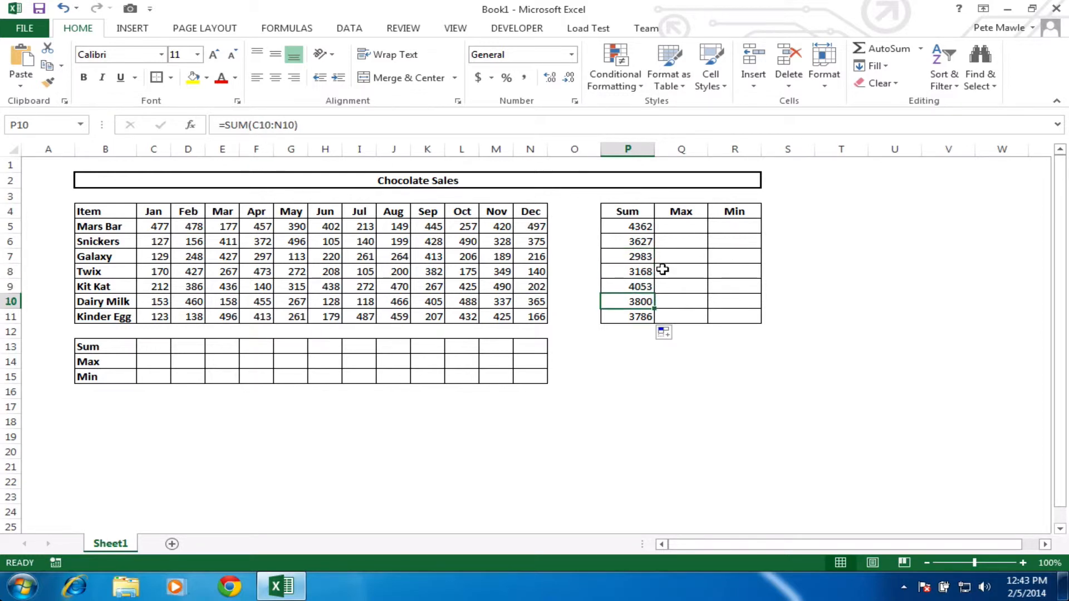
key("Up")
key("Up")
key("Up")
key("Up")
key("Up")
key("Up")
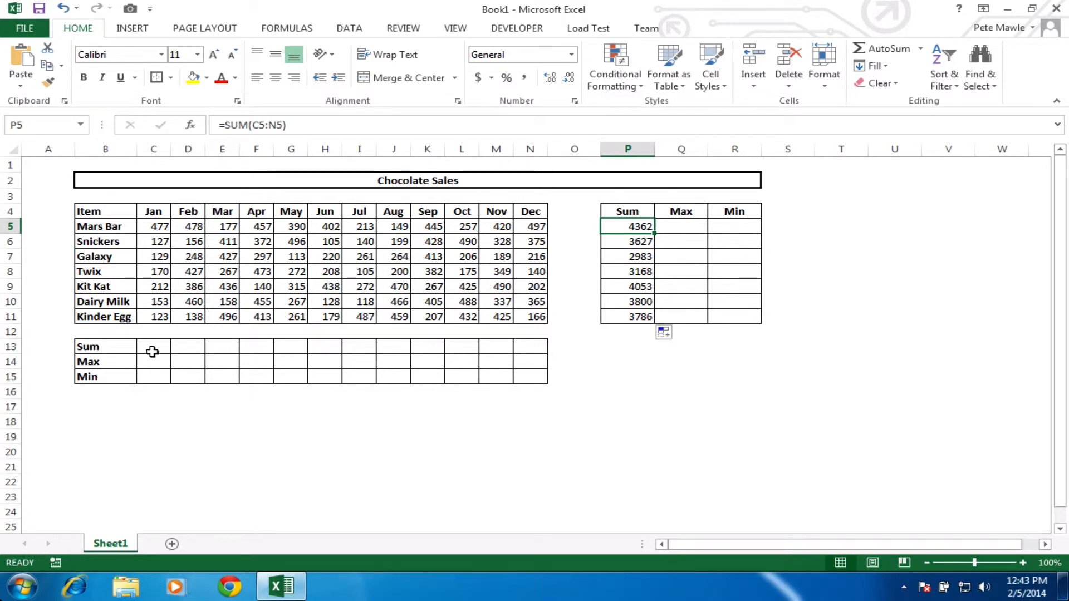
Enter =MAX(C5:N5) in cell Q5 to get the highest monthly Mars Bar sales.
left_click(681, 226)
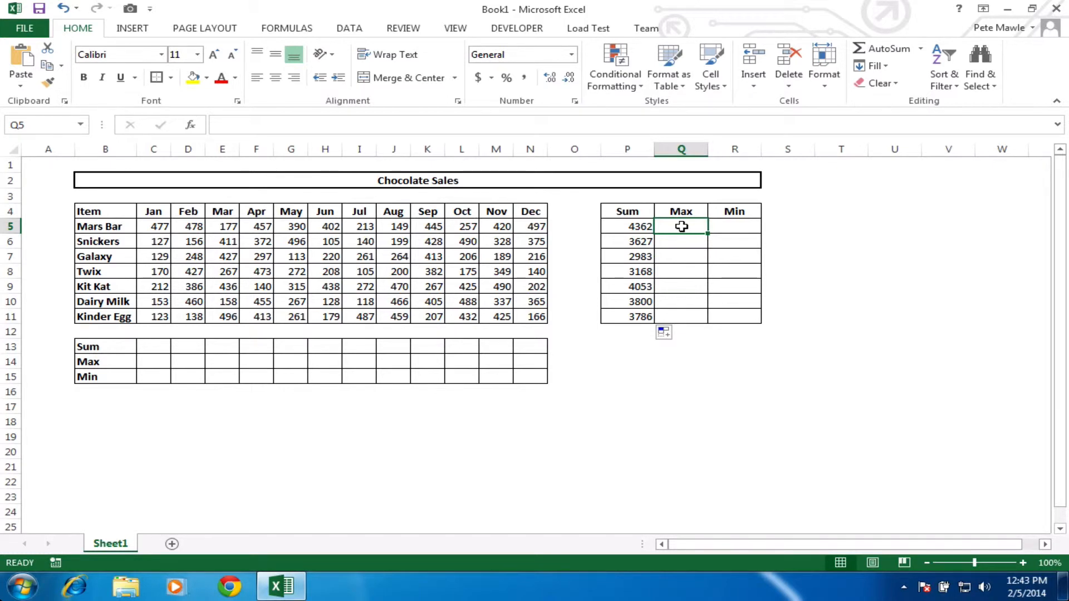
type("=")
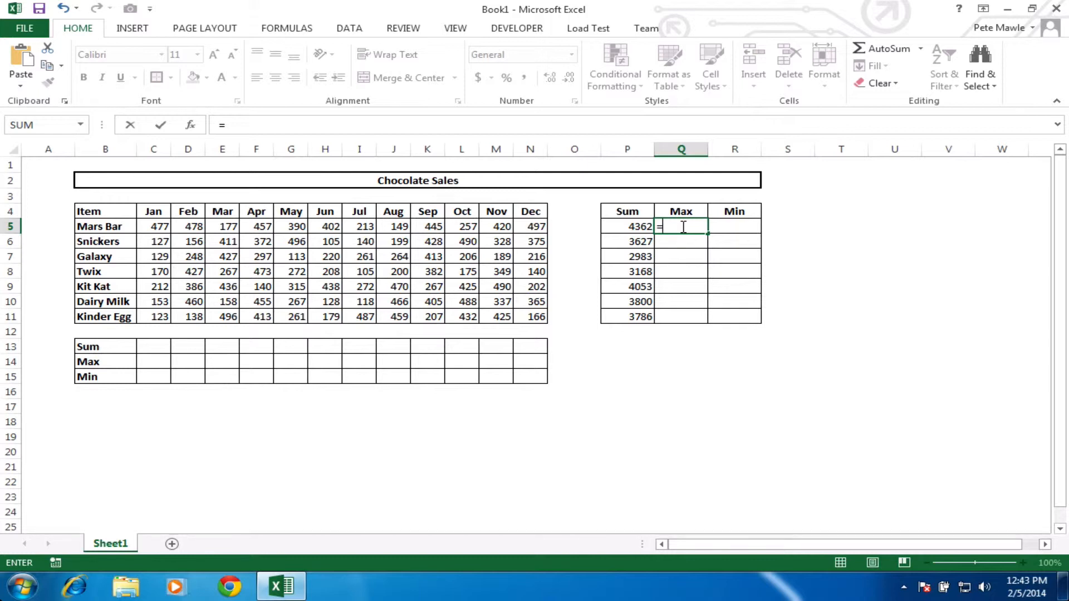
type("ma")
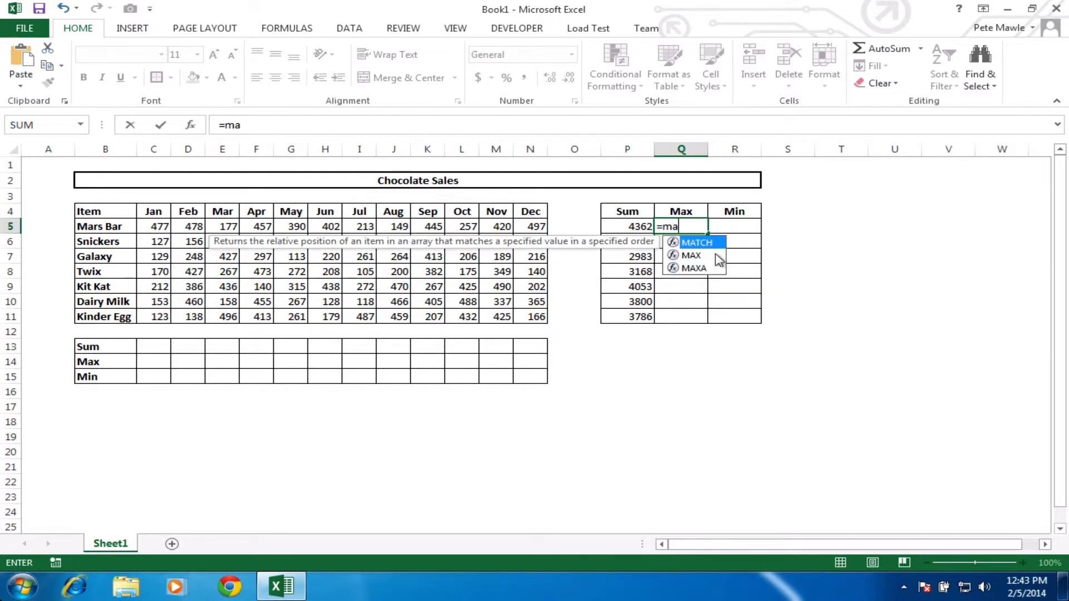
type("z")
key("BackSpace")
type("x")
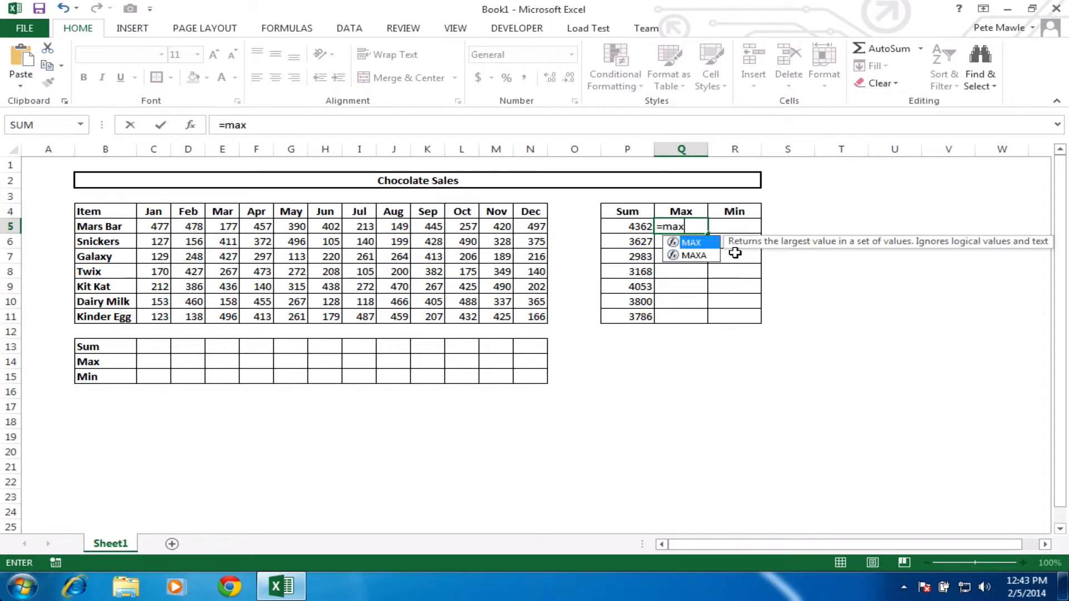
type("(")
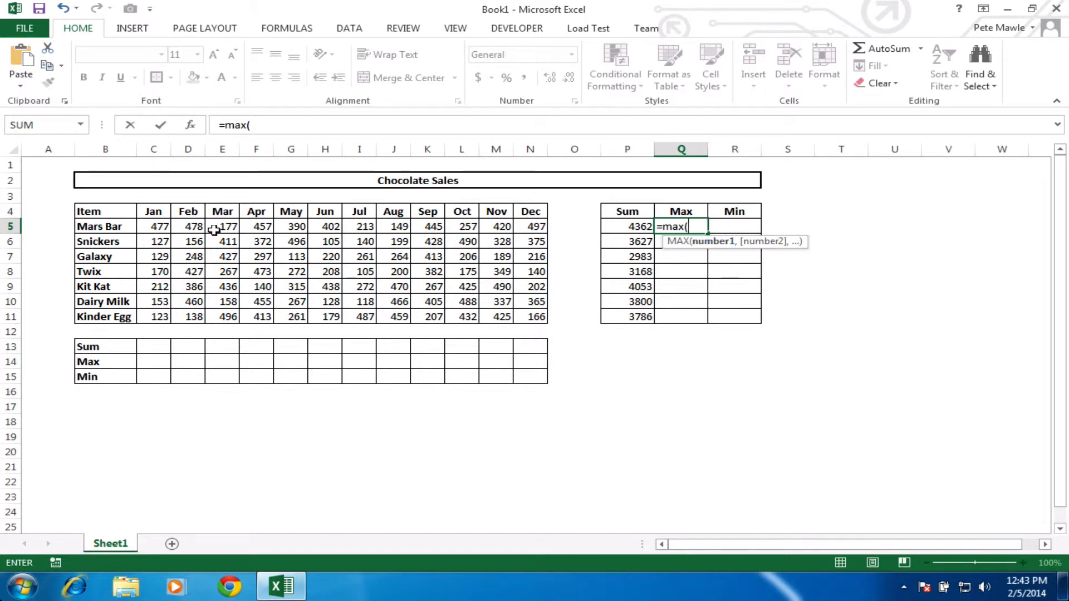
left_click(155, 228)
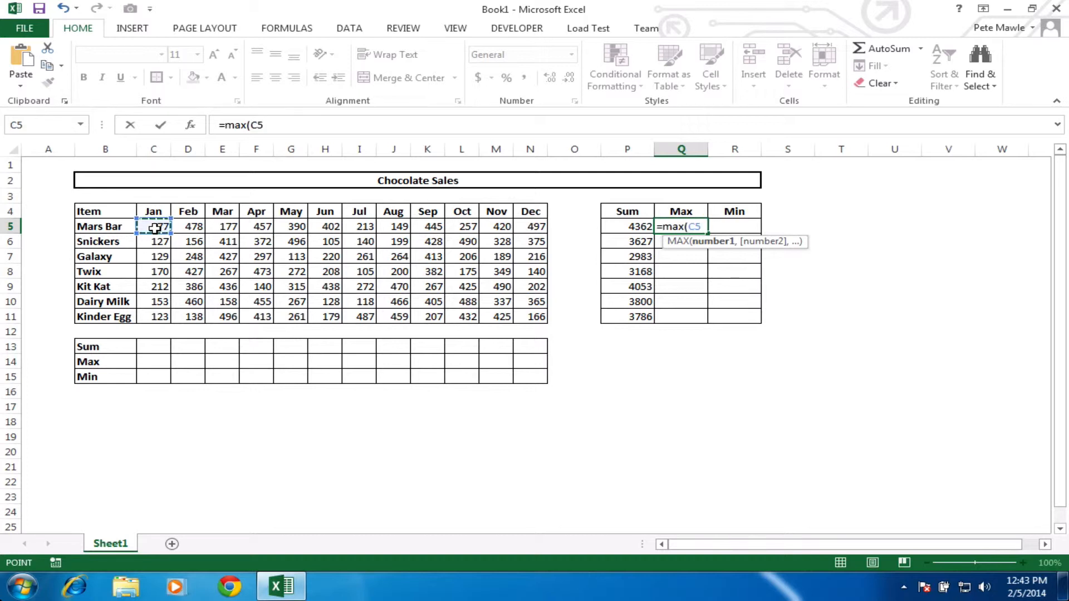
left_click_drag(155, 229, 527, 228)
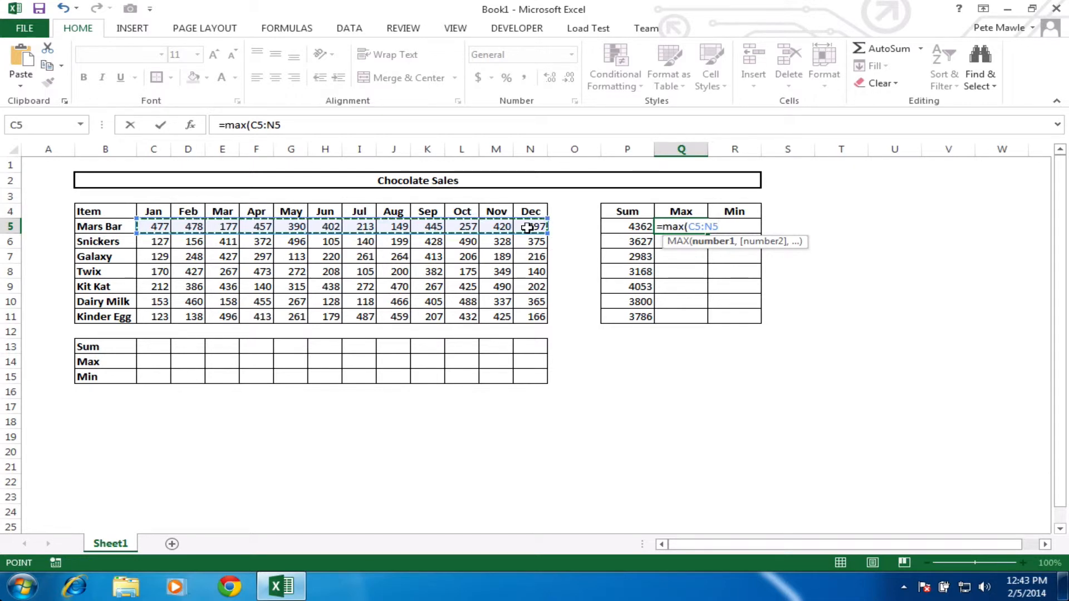
type(")")
key("Return")
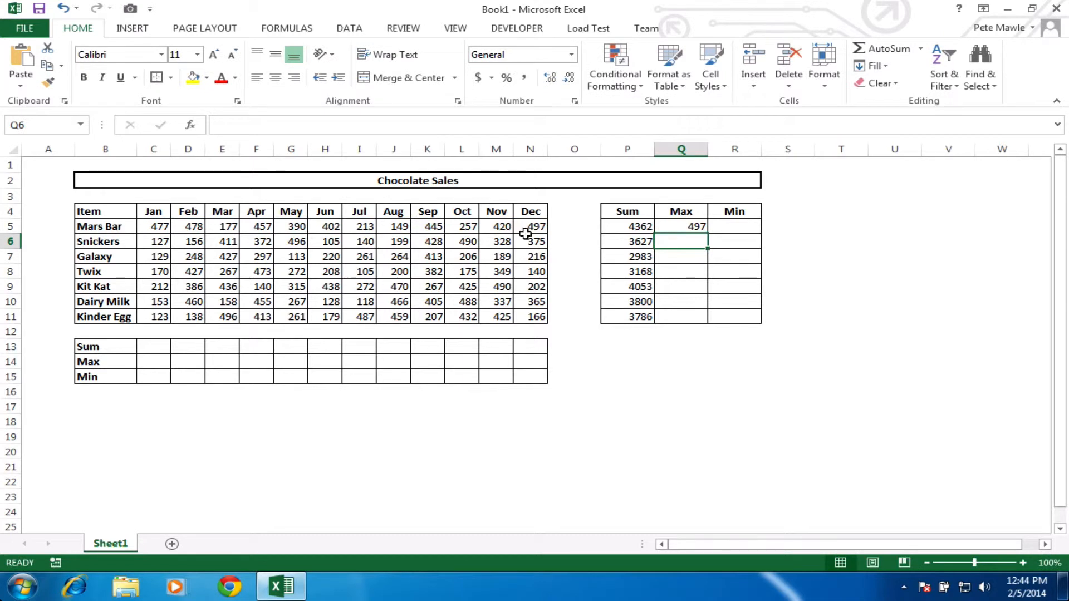
Copy the MAX formula from Q5 down through Q11 and check the copied formula in Q6.
left_click(687, 226)
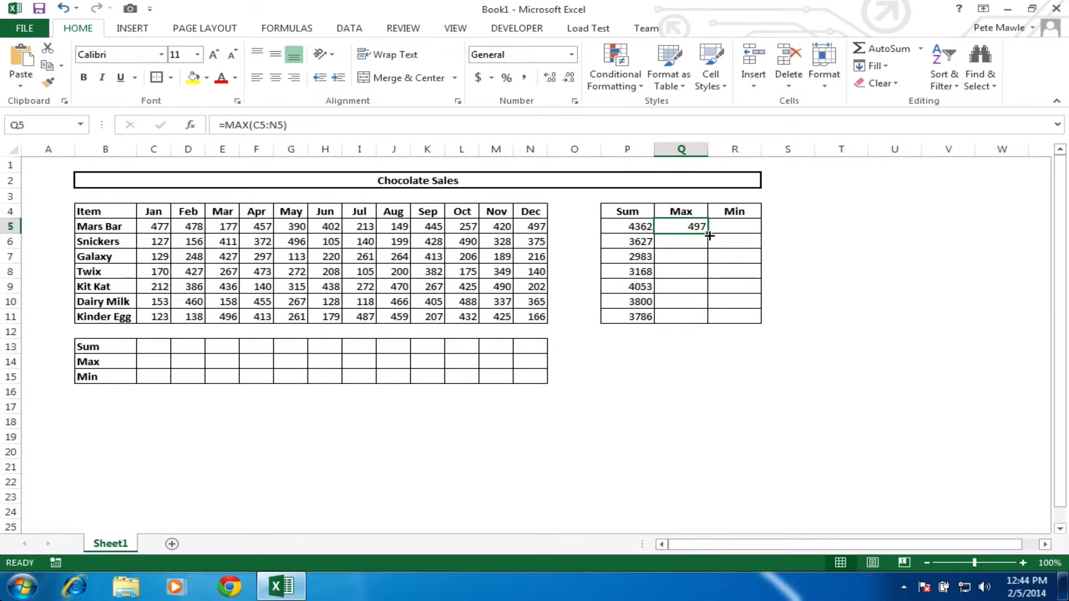
left_click_drag(708, 231, 708, 326)
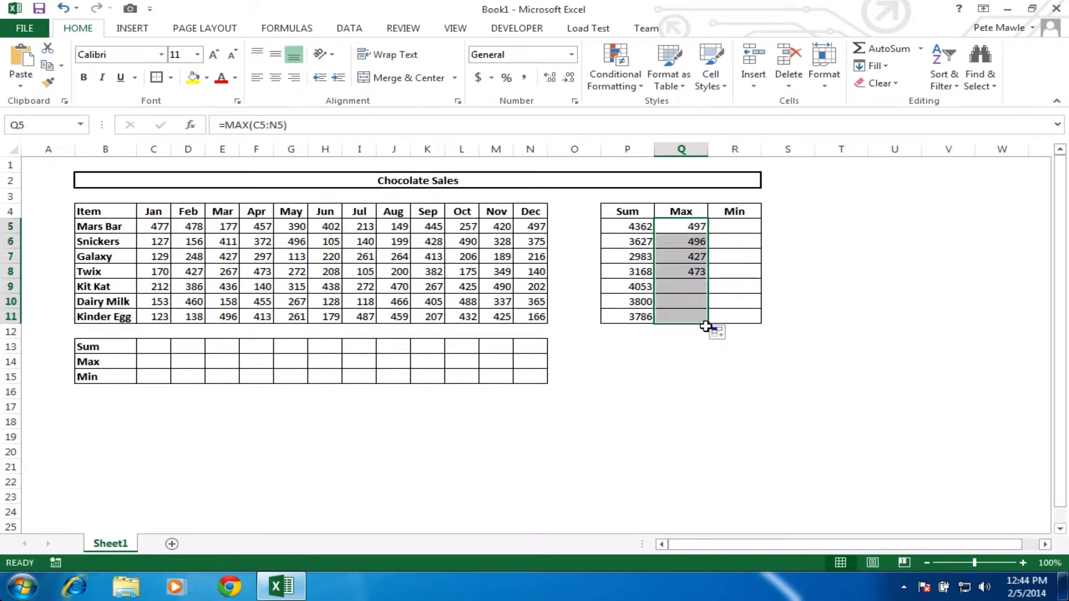
left_click(681, 244)
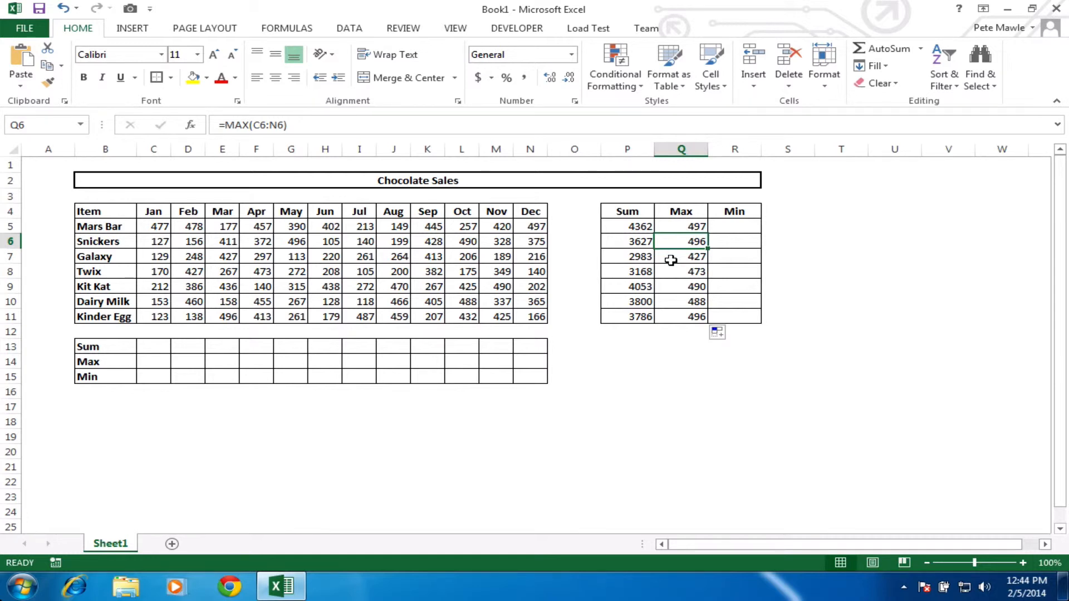
Enter =MIN(C5:N5) in cell R5 to get the lowest monthly Mars Bar sales.
left_click(735, 228)
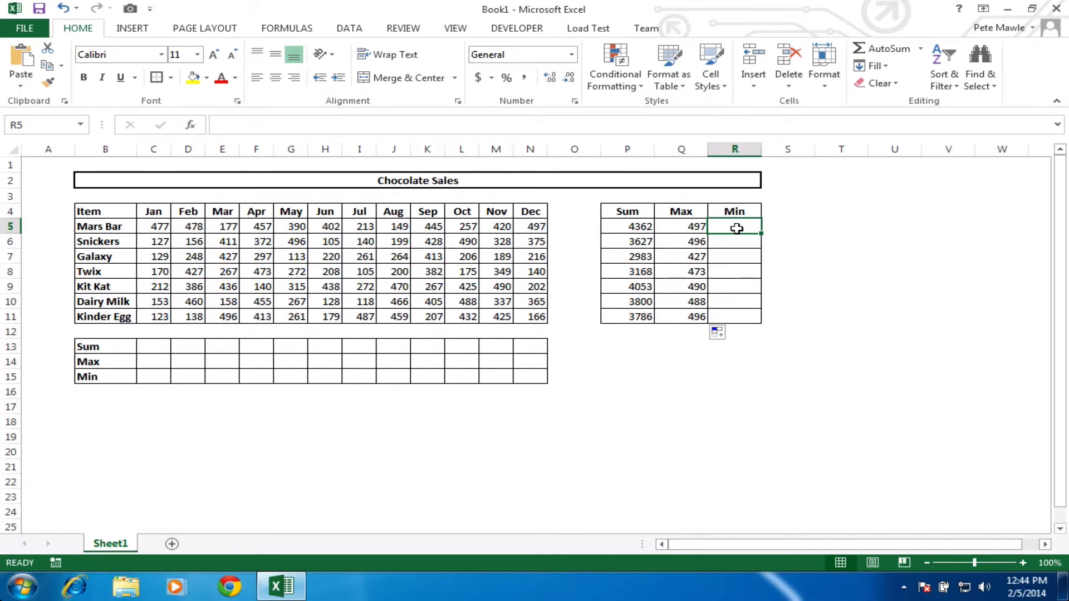
type("=")
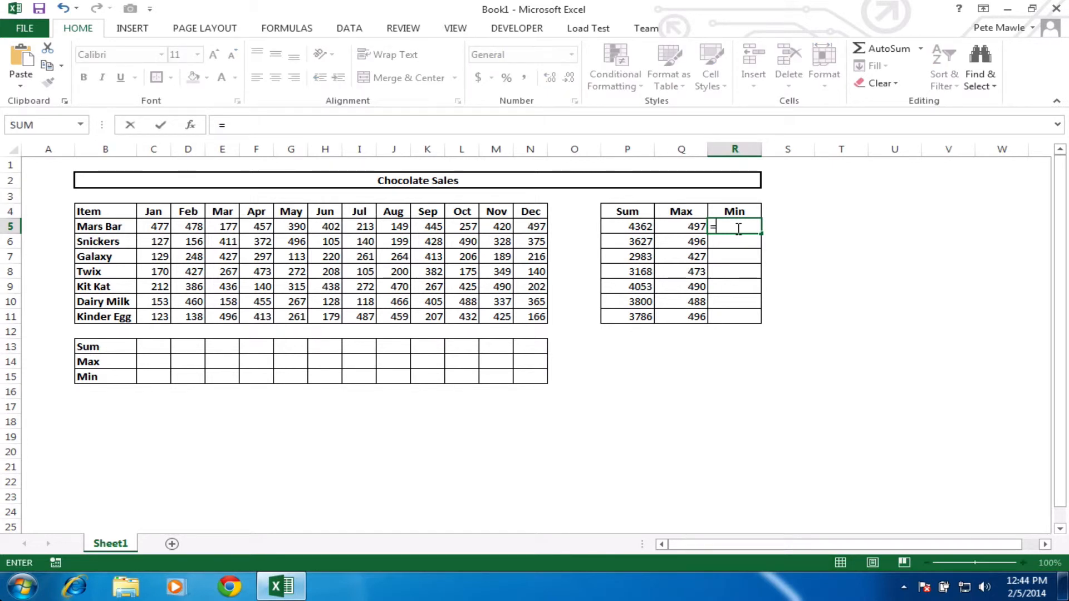
type("min(")
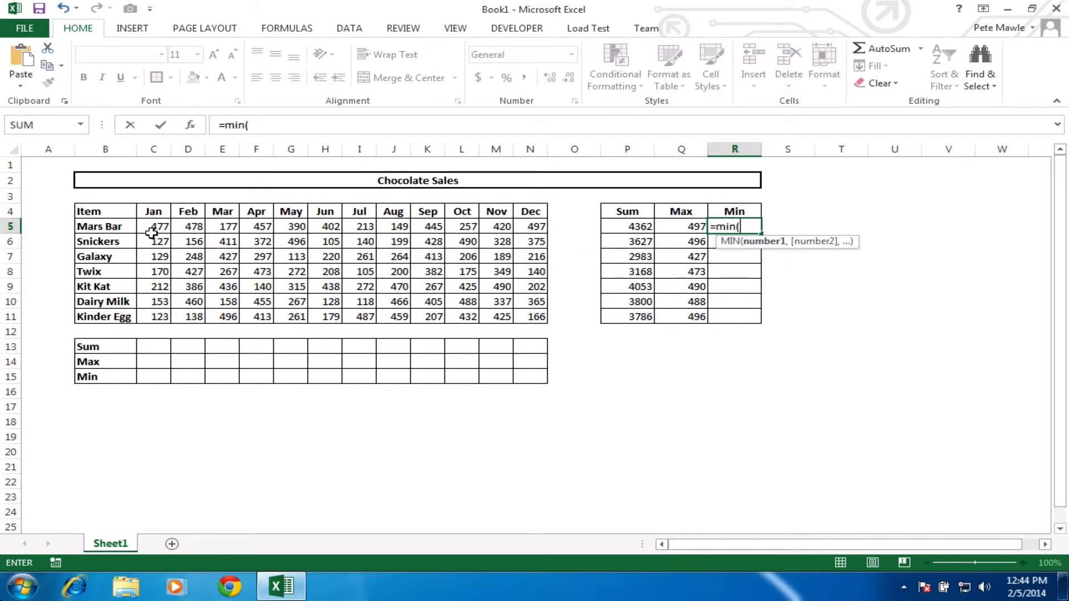
left_click_drag(153, 227, 522, 226)
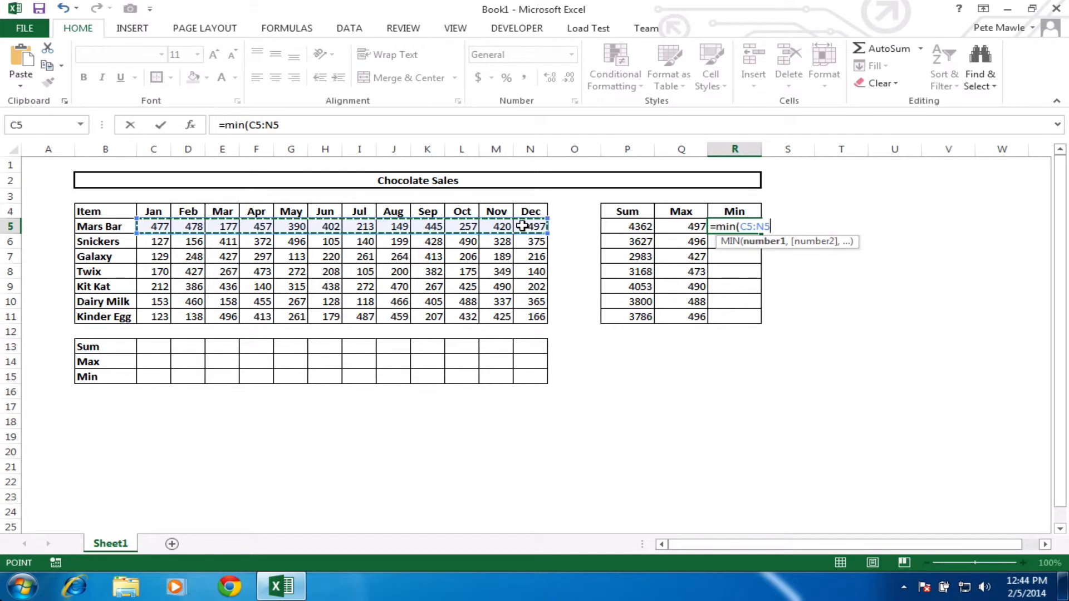
type(")")
key("Return")
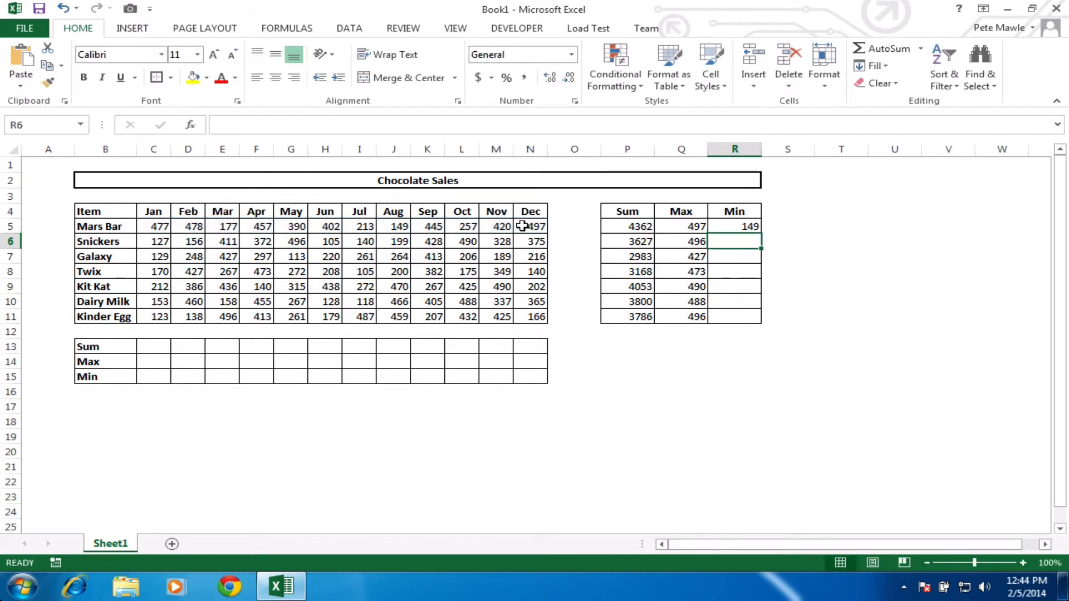
Check the R5 minimum against the Mars Bar August figure and copy the MIN formula down through R11.
left_click(747, 225)
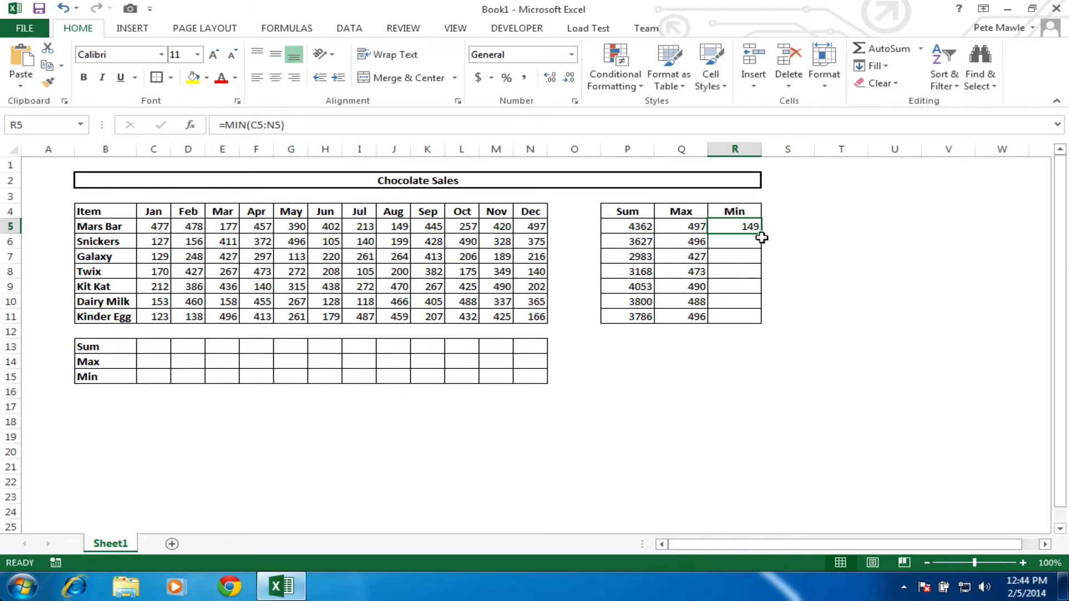
left_click(397, 229)
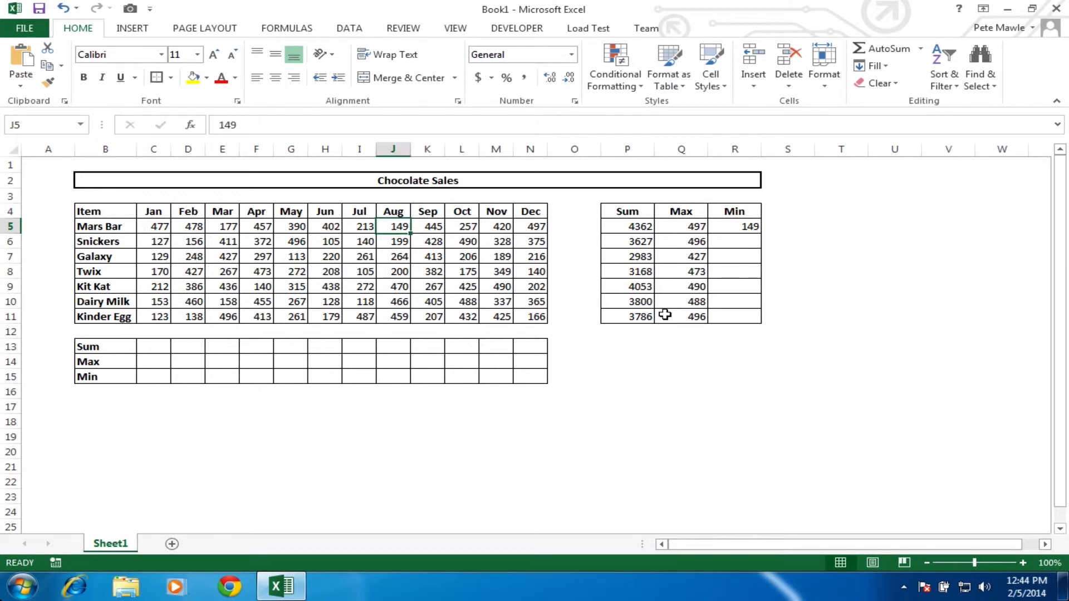
left_click(740, 229)
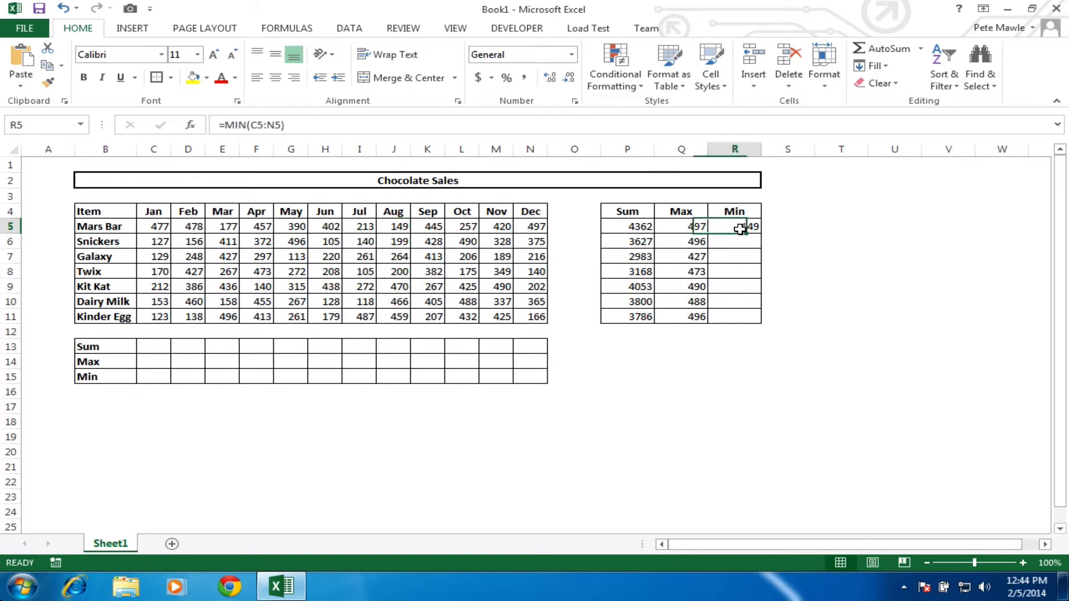
left_click_drag(761, 234, 762, 320)
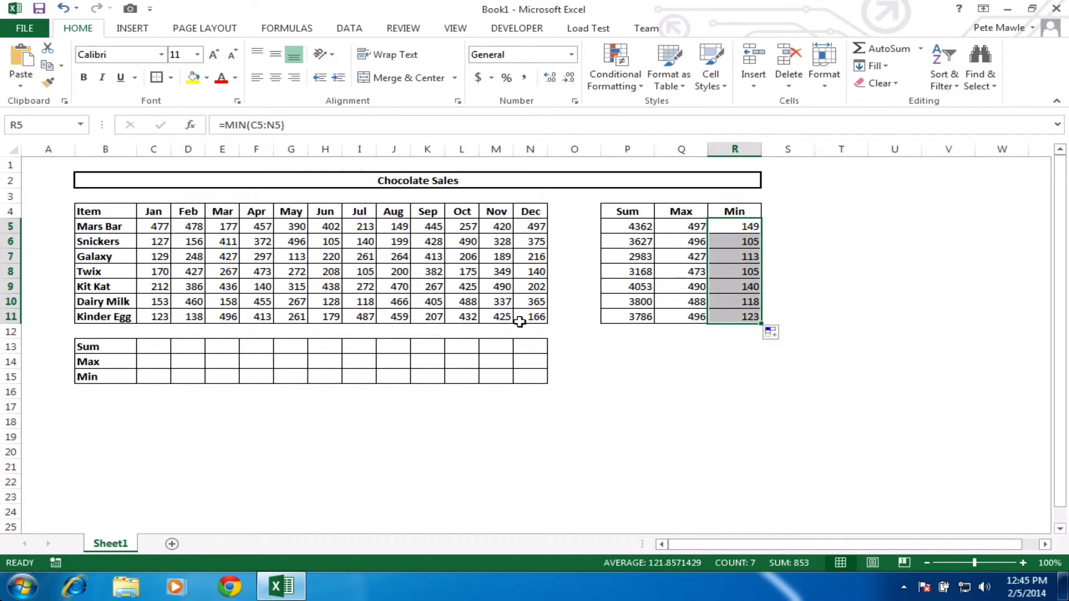
left_click(605, 365)
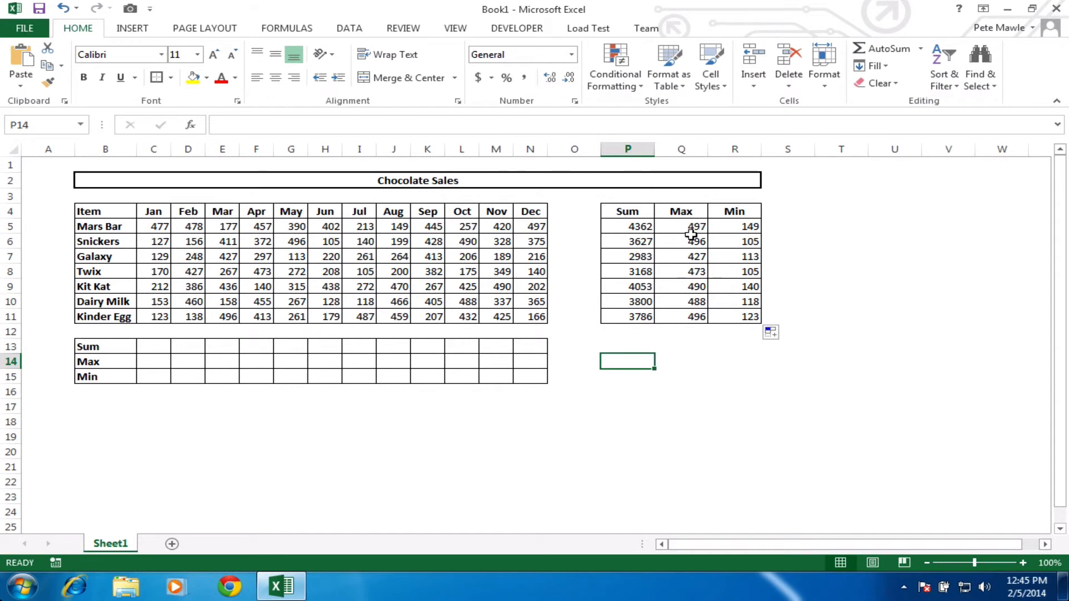
left_click(155, 349)
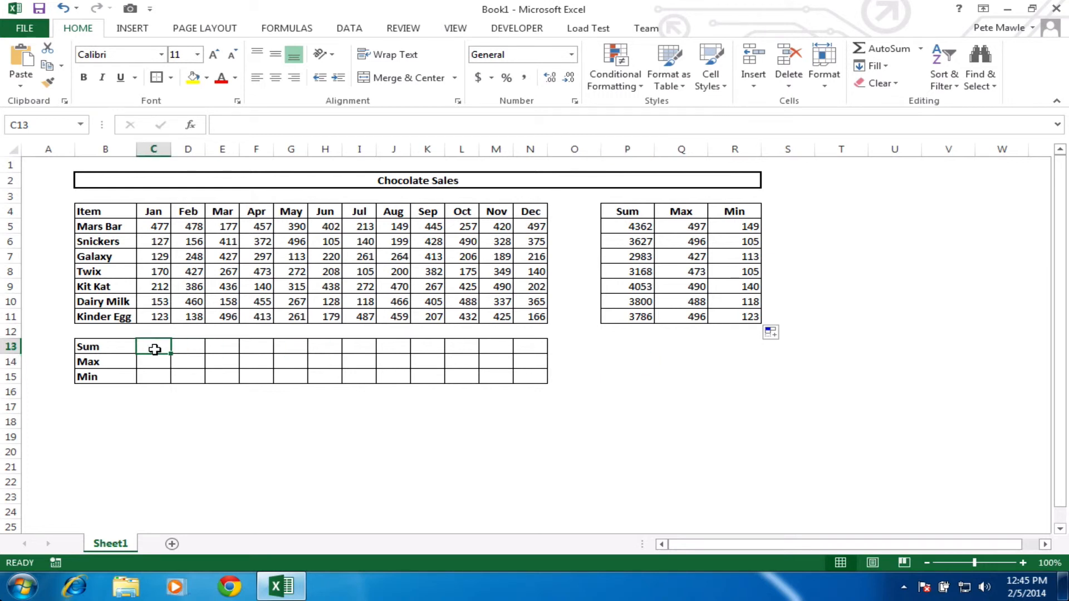
left_click(499, 419)
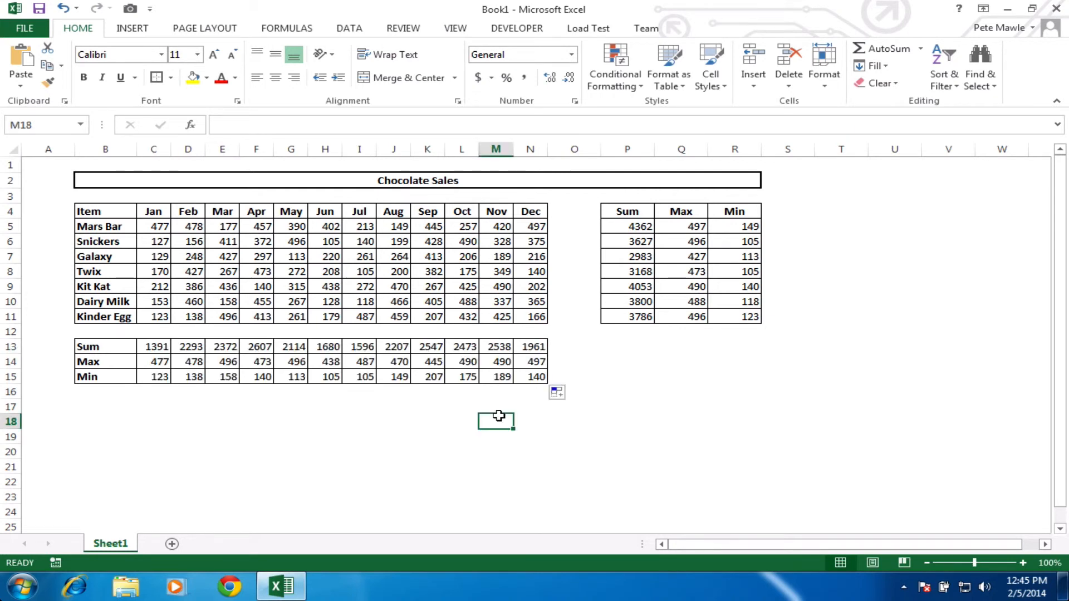